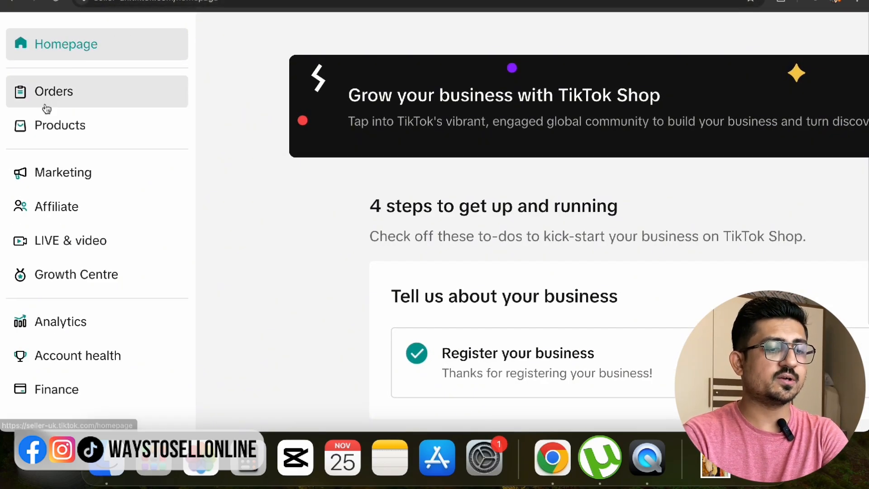
- Open the shipping settings in the Orders section
left_click(88, 95)
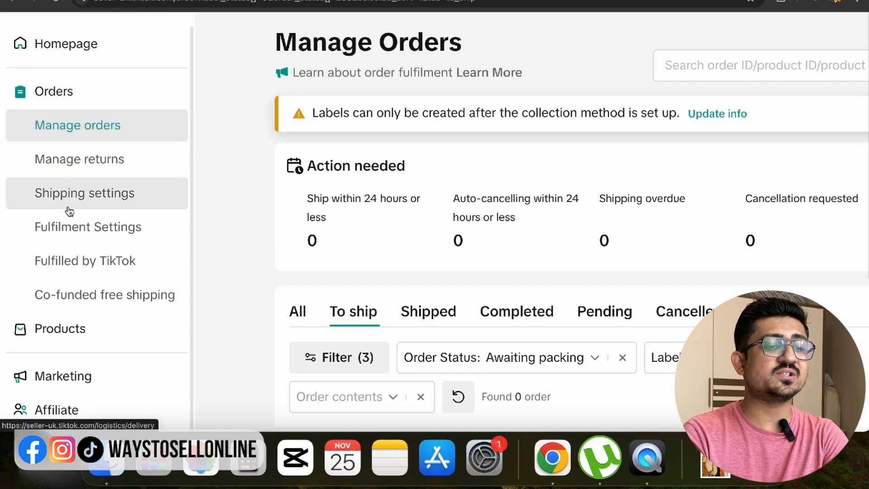
left_click(69, 211)
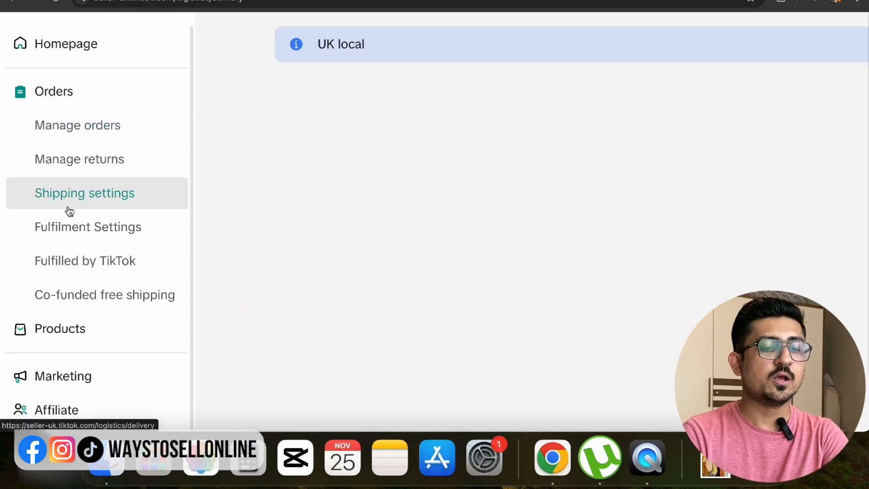
scroll(271, 191, "right", 2)
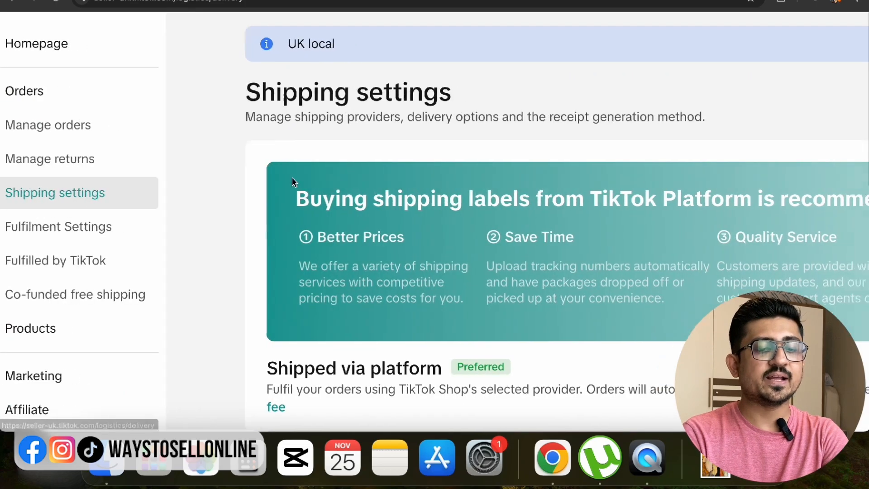
- Examine the Shipped via platform option, including its standard shipping carriers and their weight and size limits
scroll(292, 181, "up", 5)
scroll(292, 182, "down", 5)
scroll(291, 179, "down", 3)
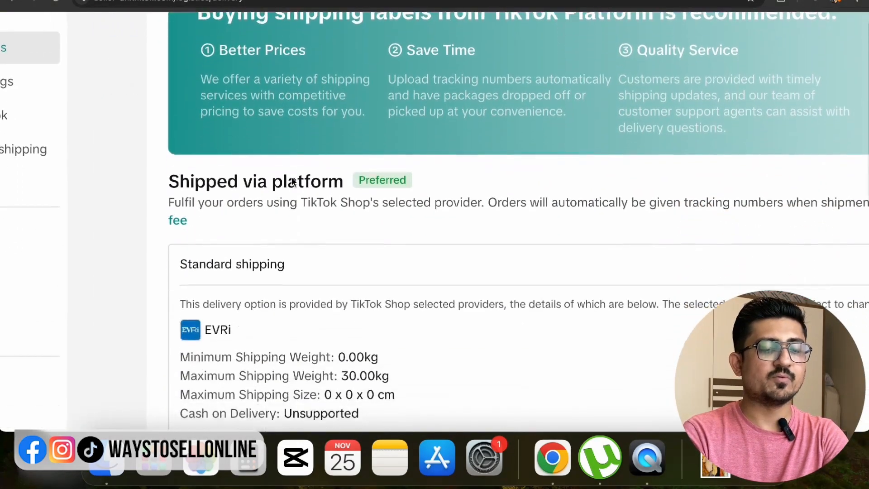
scroll(264, 180, "up", 5)
triple_click(264, 181)
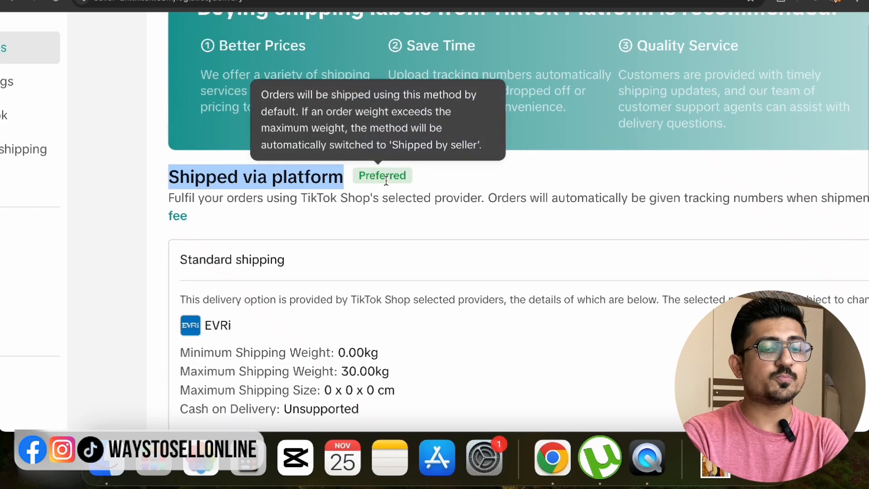
scroll(519, 239, "right", 6)
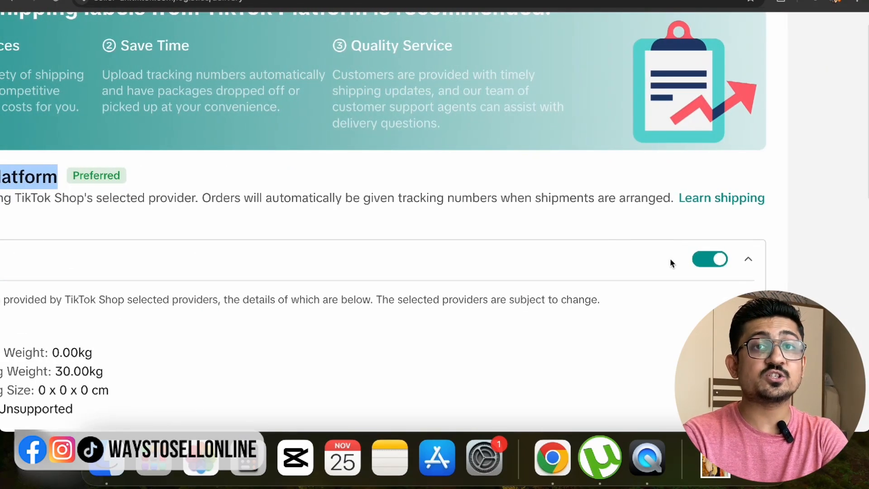
scroll(150, 225, "down", 10)
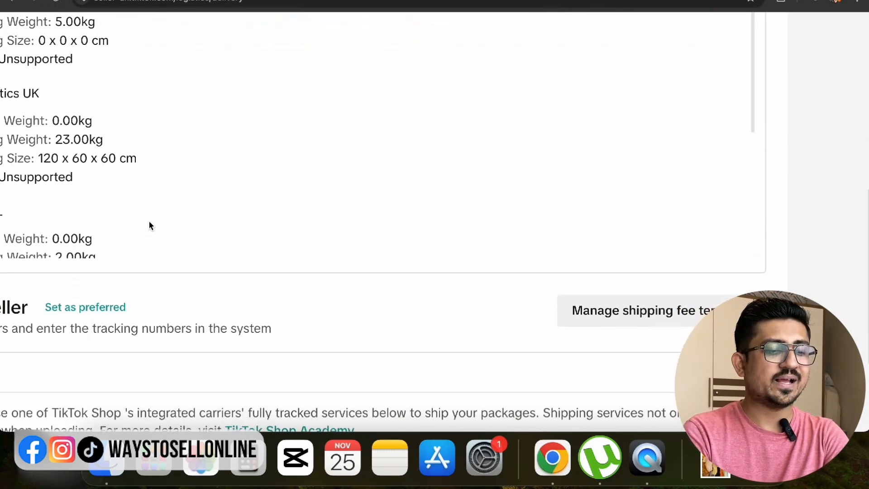
- Examine the Shipped by seller option and the list of integrated carriers it accepts
scroll(149, 222, "left", 4)
triple_click(175, 304)
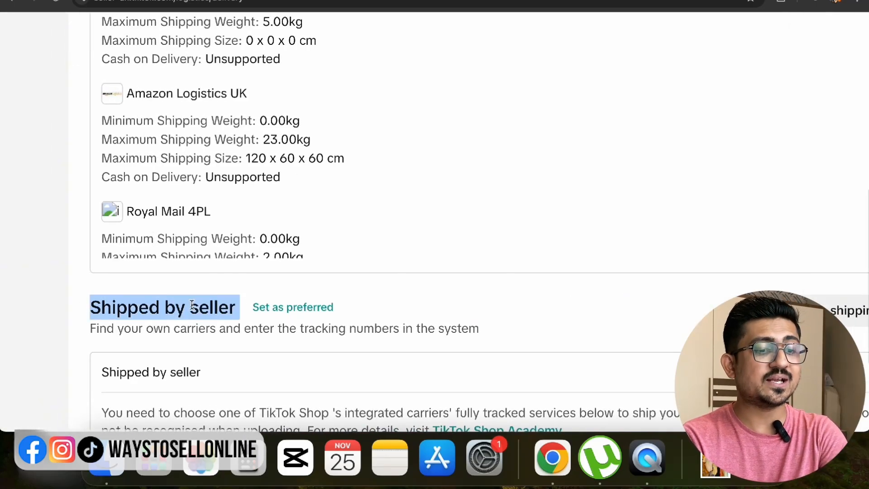
scroll(330, 305, "down", 5)
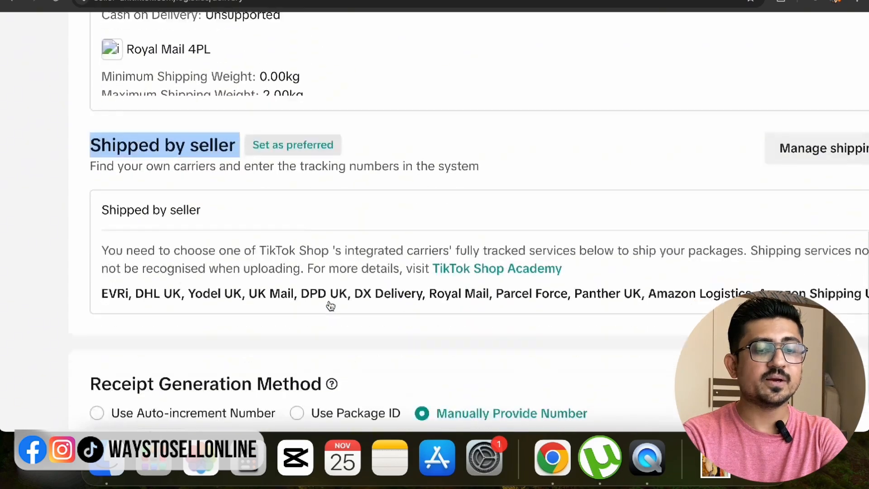
scroll(330, 306, "right", 4)
scroll(618, 157, "left", 3)
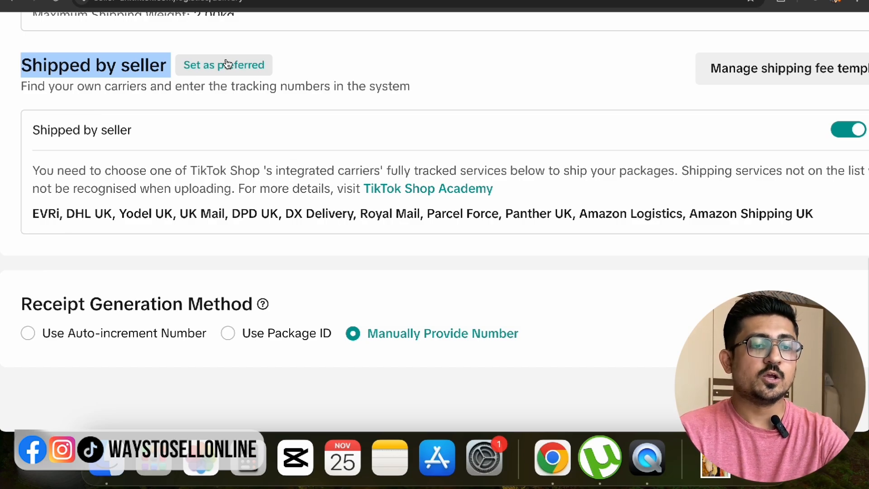
scroll(228, 64, "right", 5)
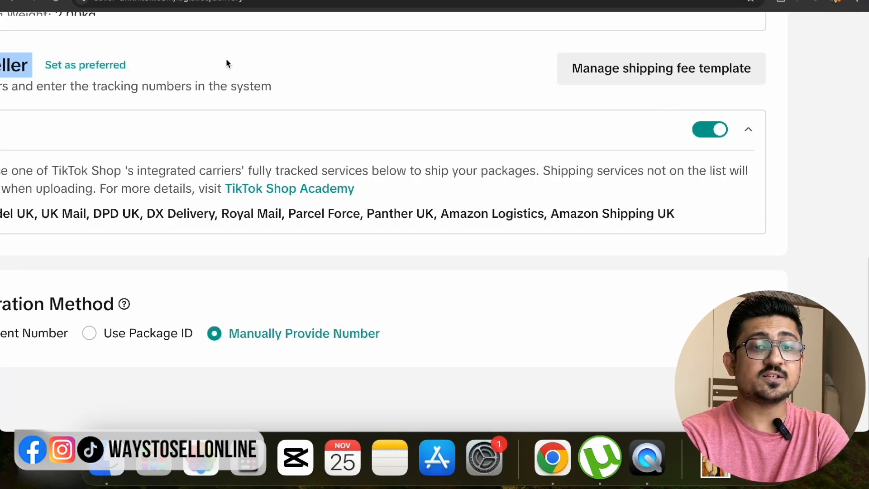
- Start a new shipping fee template for seller-shipped orders and acknowledge the weight range notice
left_click(727, 72)
scroll(728, 71, "right", 12)
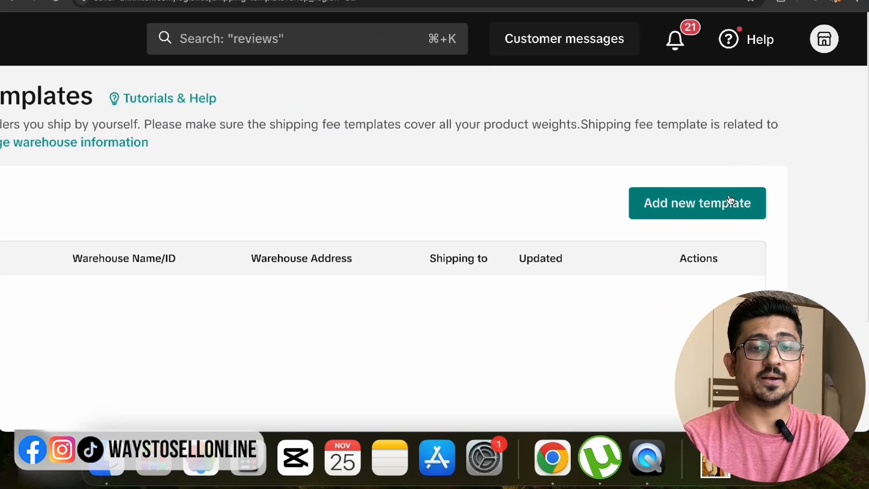
left_click(683, 211)
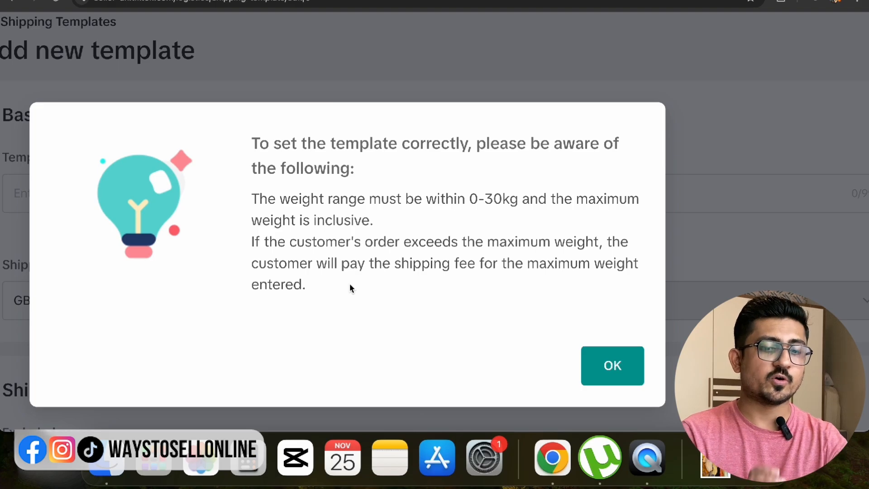
left_click(636, 364)
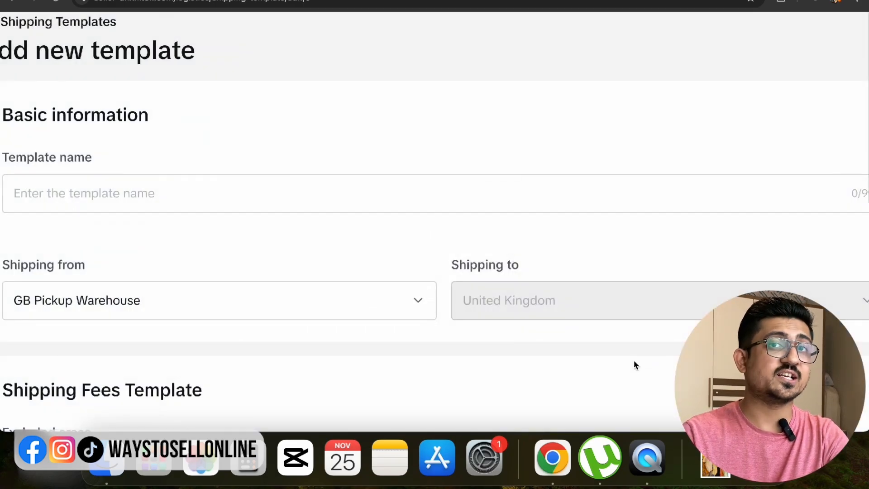
- Look over the new template form and name the template "Youtube Test Temp"
scroll(636, 365, "down", 3)
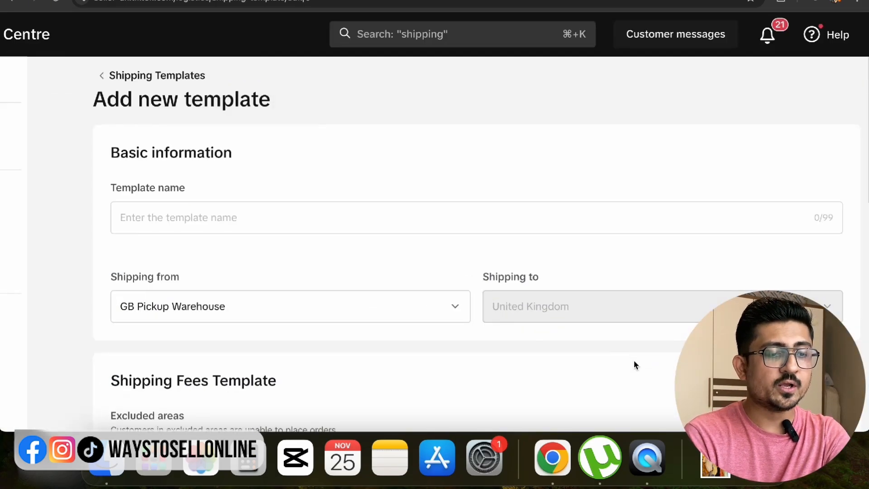
scroll(635, 365, "down", 8)
scroll(633, 365, "down", 3)
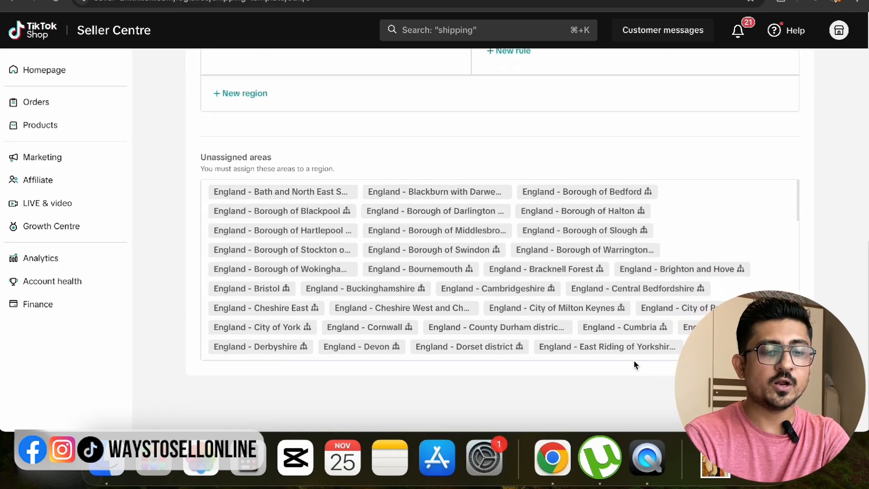
scroll(633, 364, "up", 10)
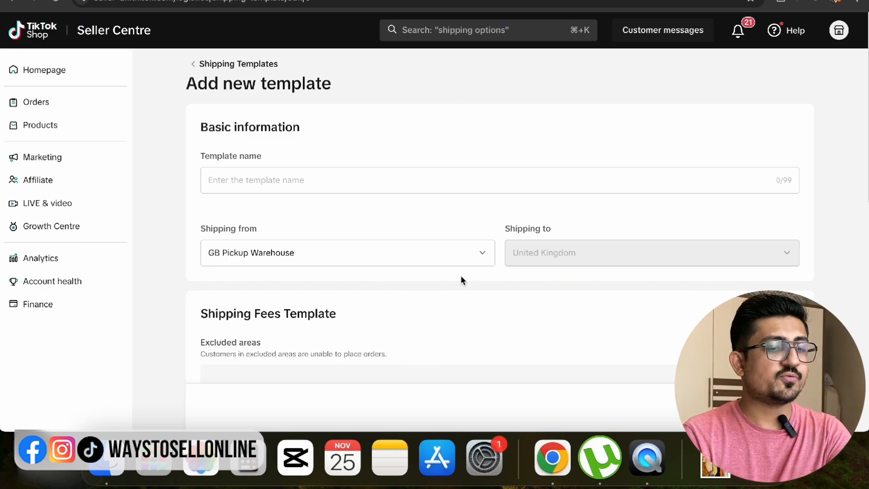
left_click(349, 180)
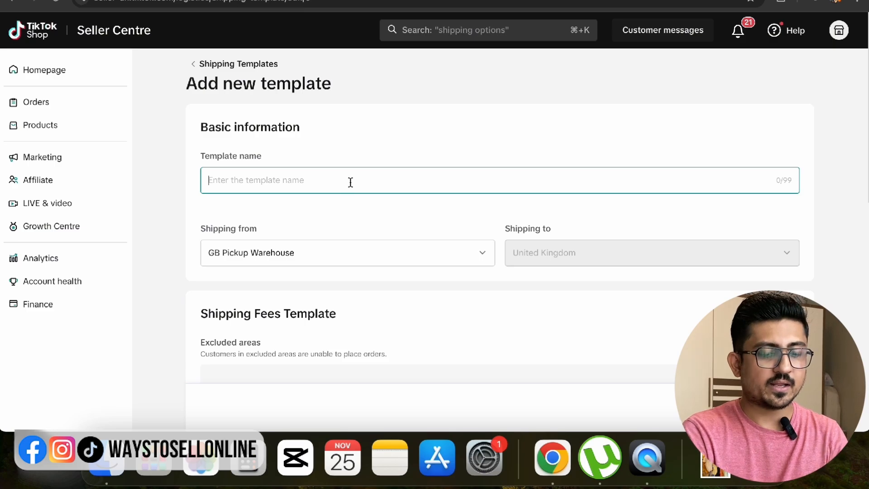
type("Youtube Test")
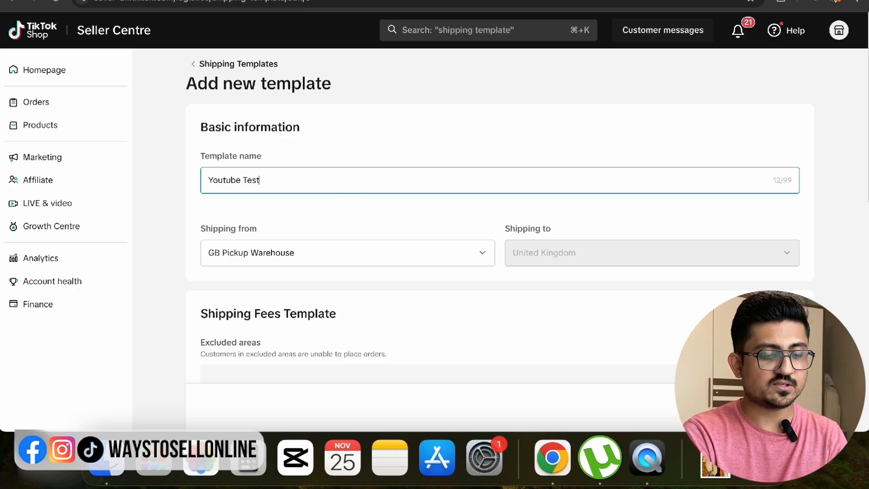
type(" Temp")
- Choose GB Pickup Warehouse as the location the template ships from
scroll(409, 222, "down", 2)
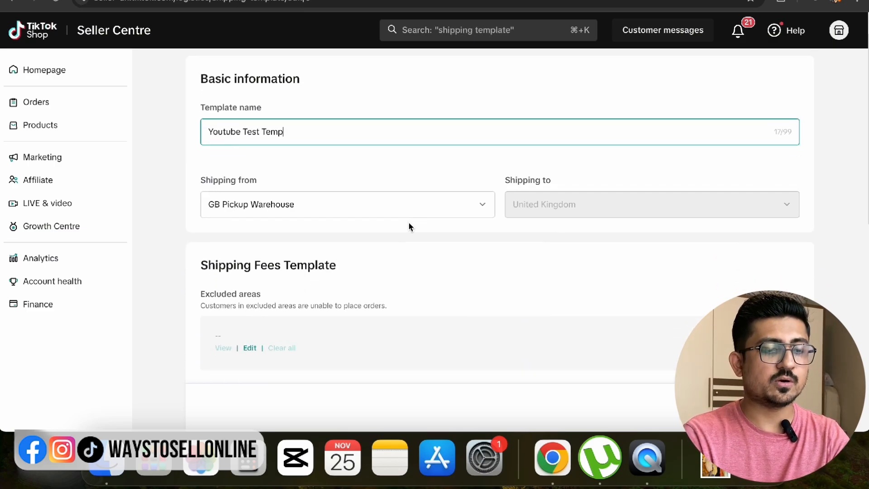
left_click(236, 177)
double_click(516, 179)
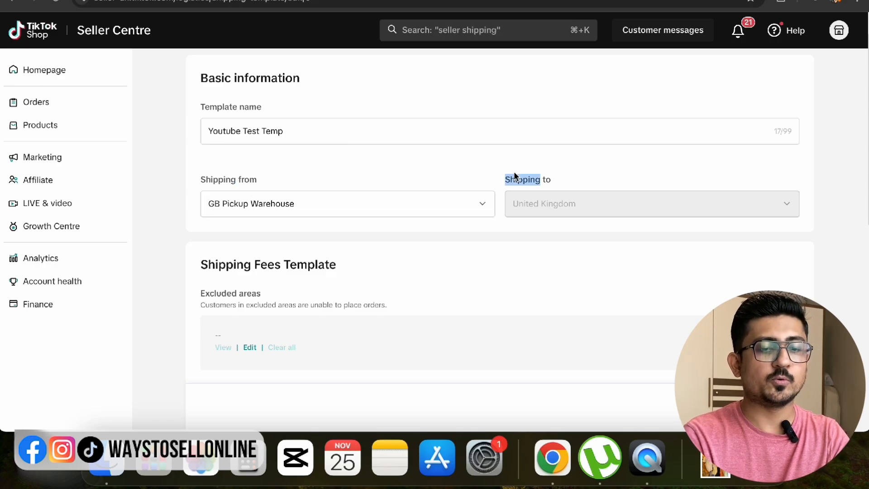
triple_click(546, 180)
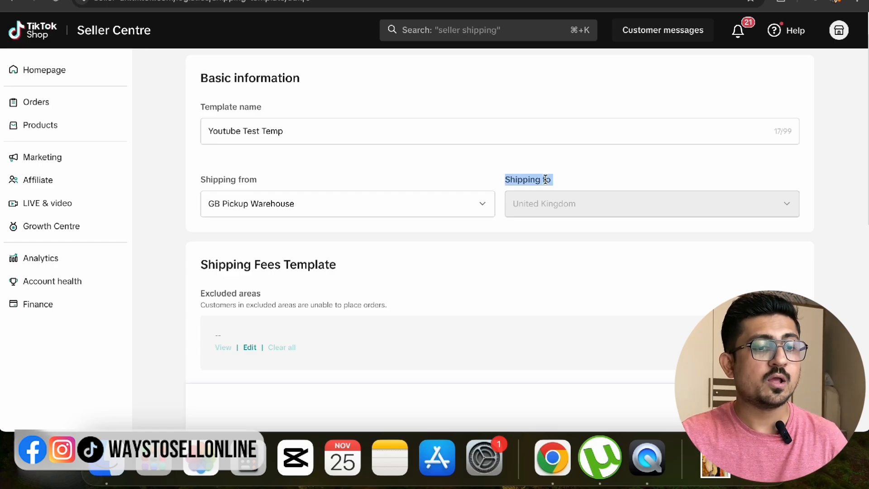
left_click(413, 211)
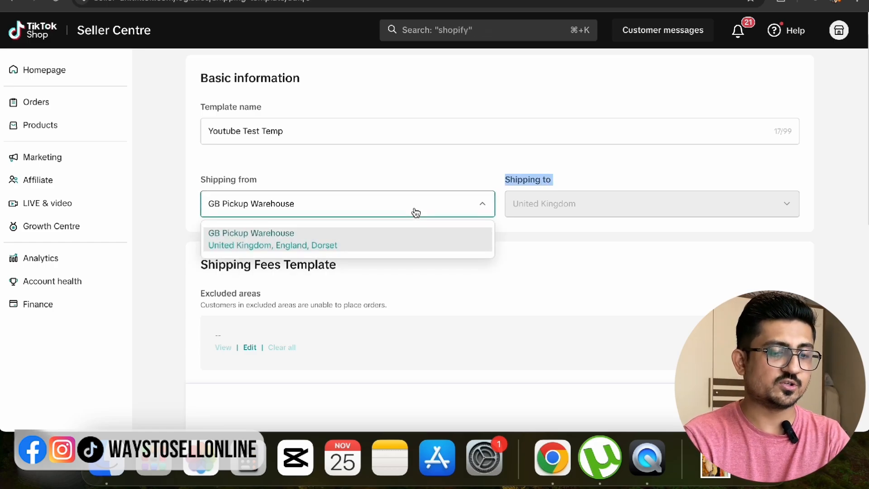
left_click(355, 170)
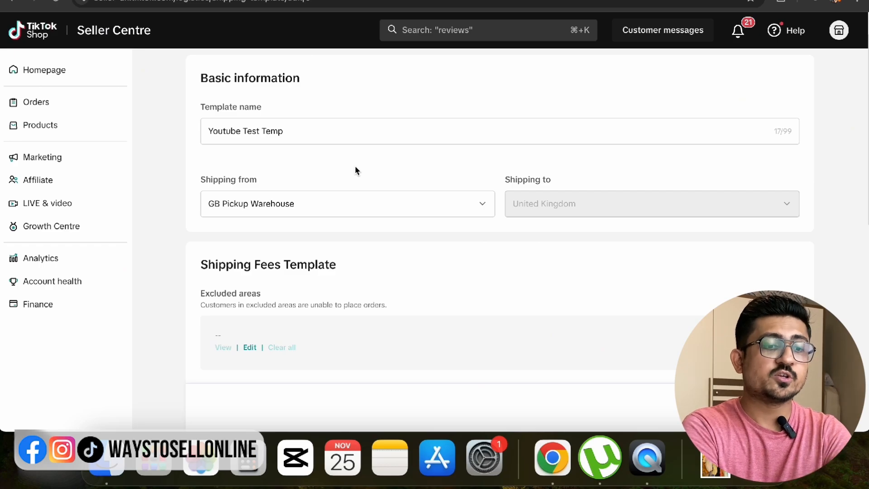
left_click(345, 204)
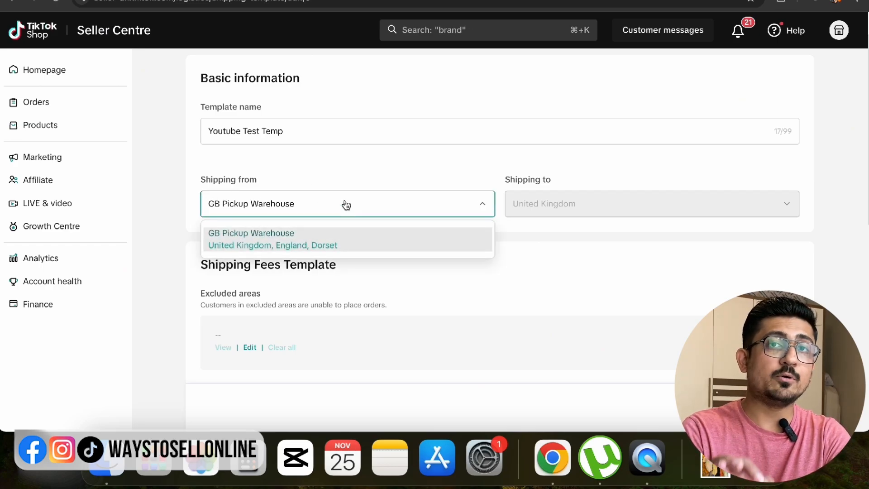
left_click(322, 238)
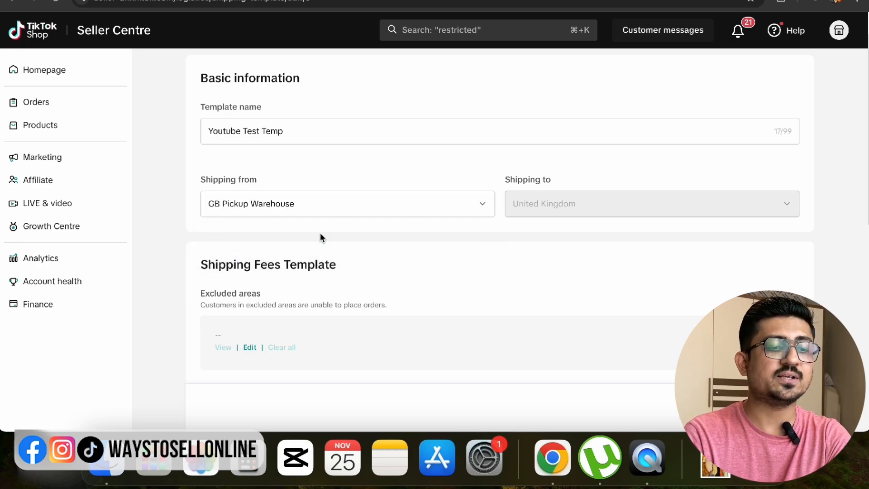
triple_click(229, 107)
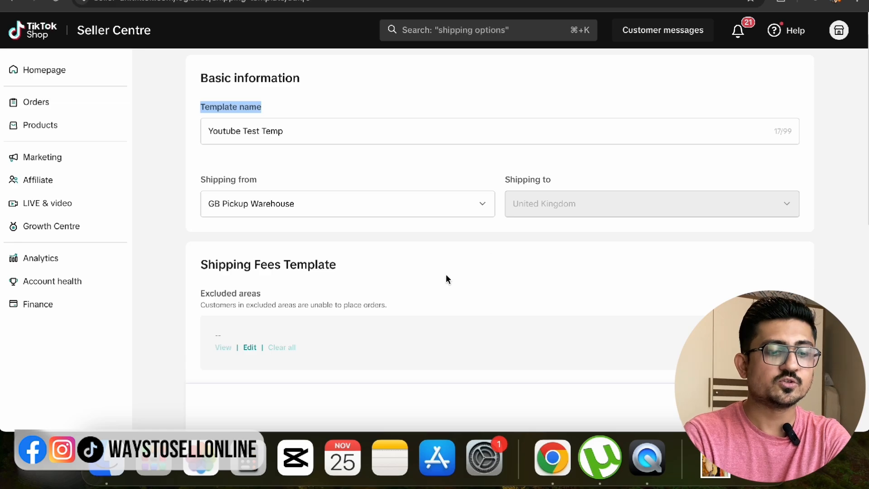
- Review the Excluded areas and Delivery areas sections of the shipping fees template
scroll(437, 281, "down", 3)
scroll(437, 284, "down", 1)
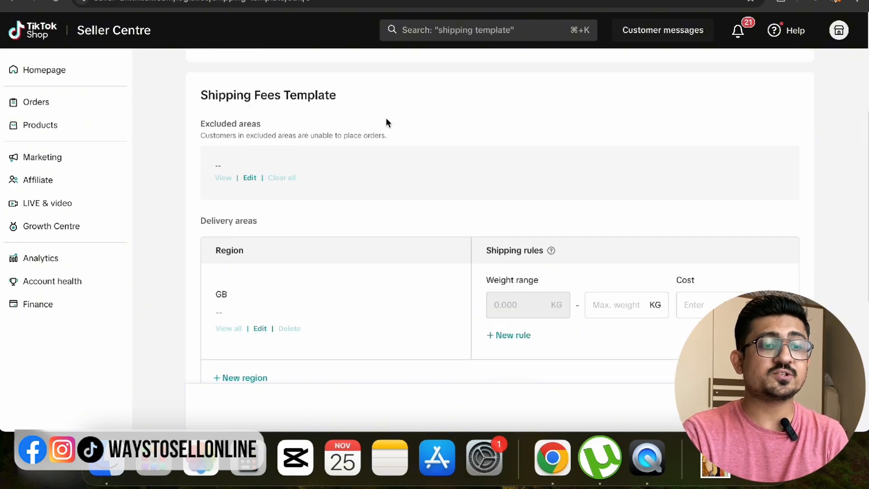
triple_click(242, 127)
triple_click(244, 219)
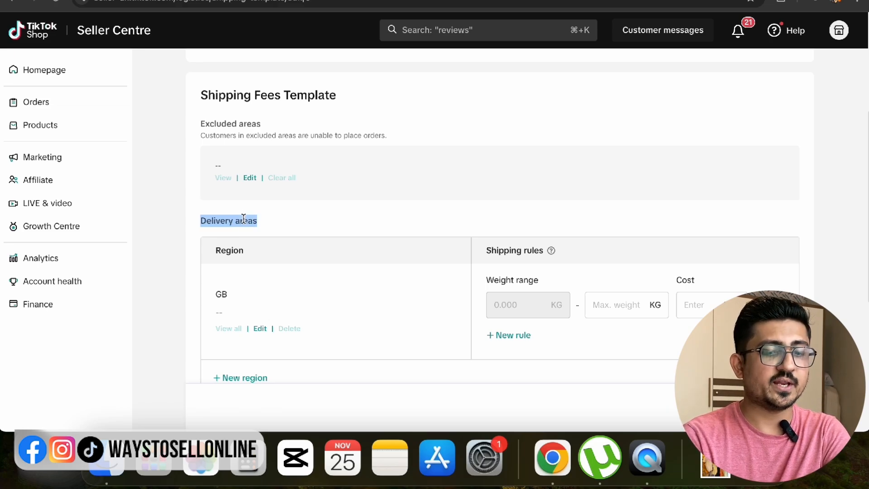
- Examine the GB region entry under Delivery areas and its shipping rules for weight range and cost
scroll(458, 275, "up", 2)
scroll(457, 274, "up", 3)
scroll(457, 274, "left", 2)
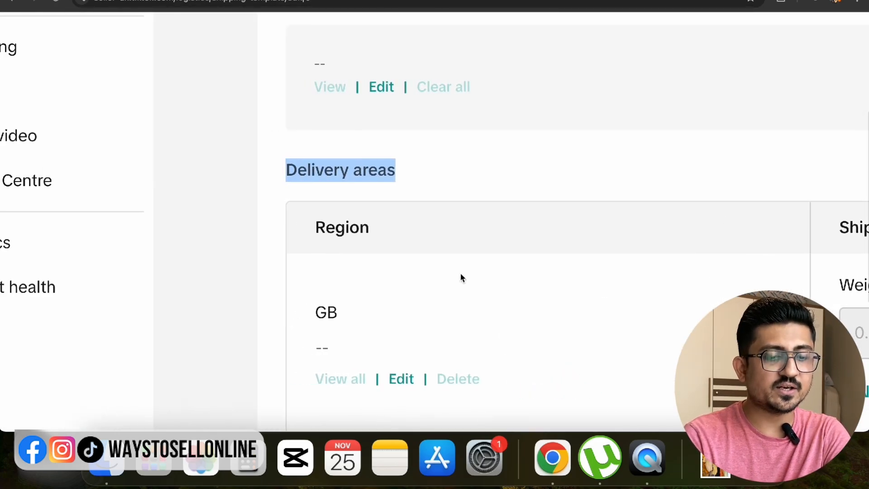
scroll(460, 273, "down", 2)
left_click(341, 247)
double_click(333, 244)
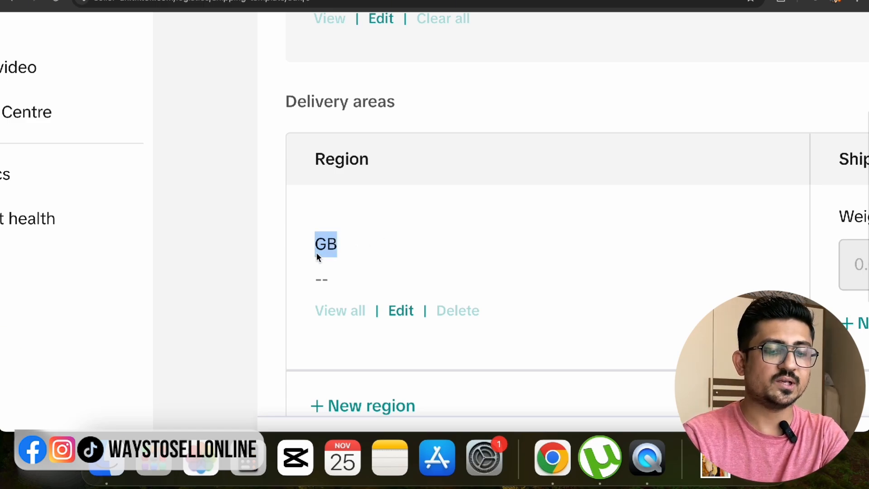
scroll(317, 256, "right", 10)
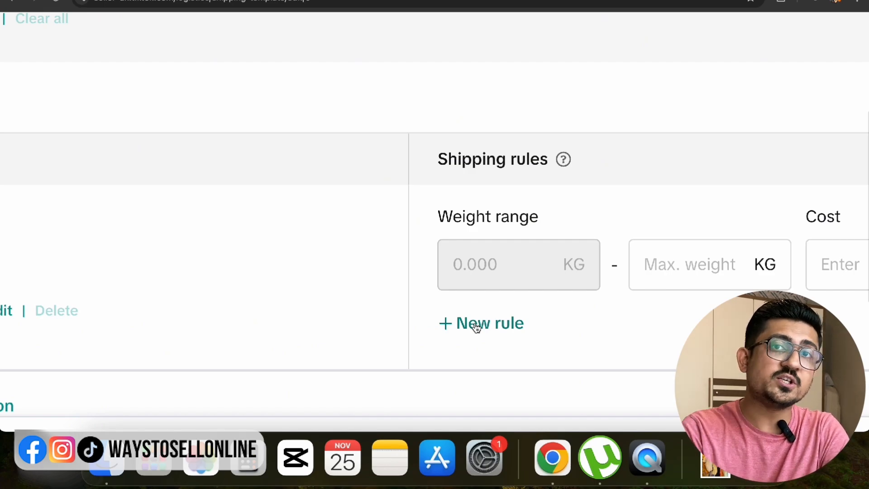
scroll(476, 327, "left", 10)
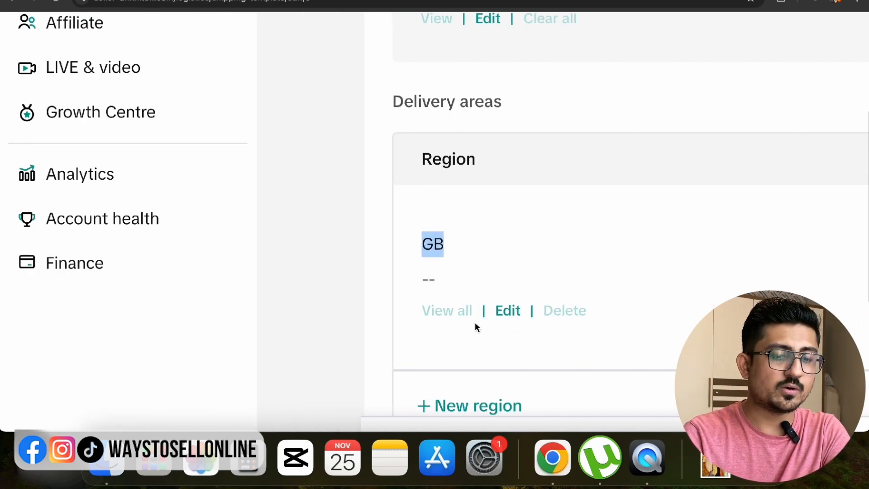
scroll(475, 325, "down", 3)
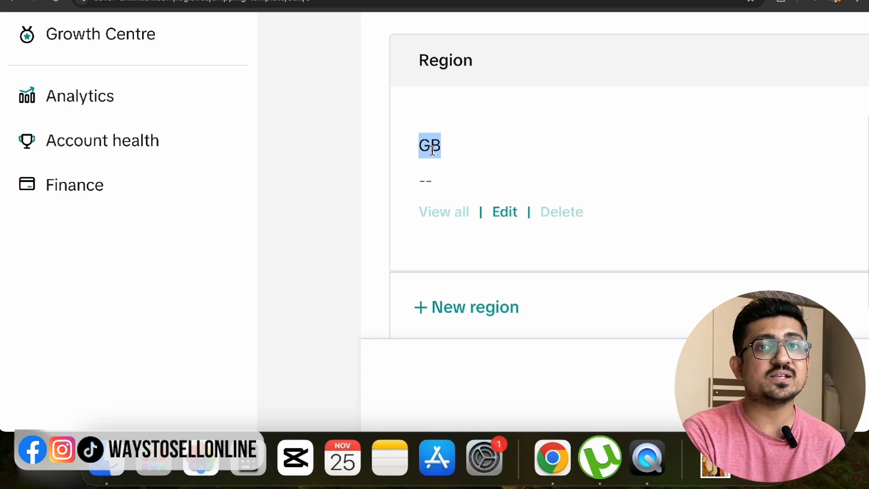
scroll(433, 151, "down", 2)
scroll(432, 151, "right", 1)
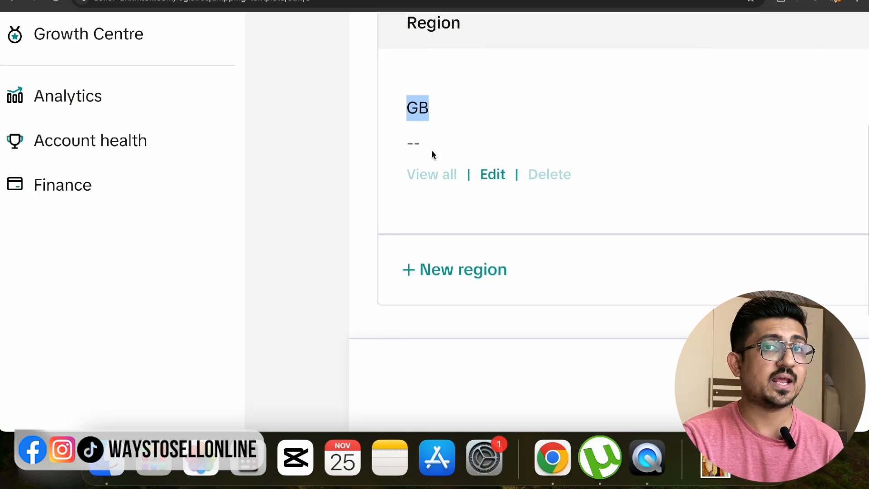
- Set the first GB shipping rule to a maximum weight of 5 kg and a cost of 3.99 GBP
scroll(431, 150, "down", 10)
scroll(431, 151, "right", 5)
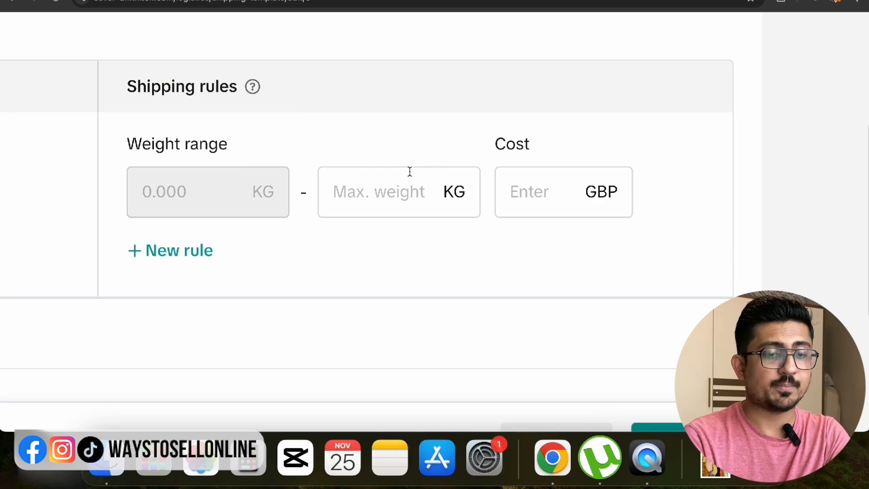
left_click(378, 194)
type("5")
left_click(555, 195)
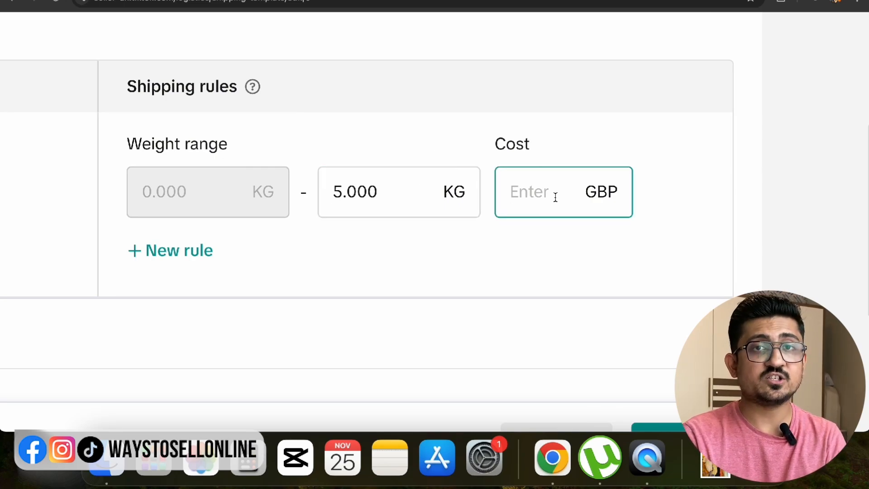
type("3.99")
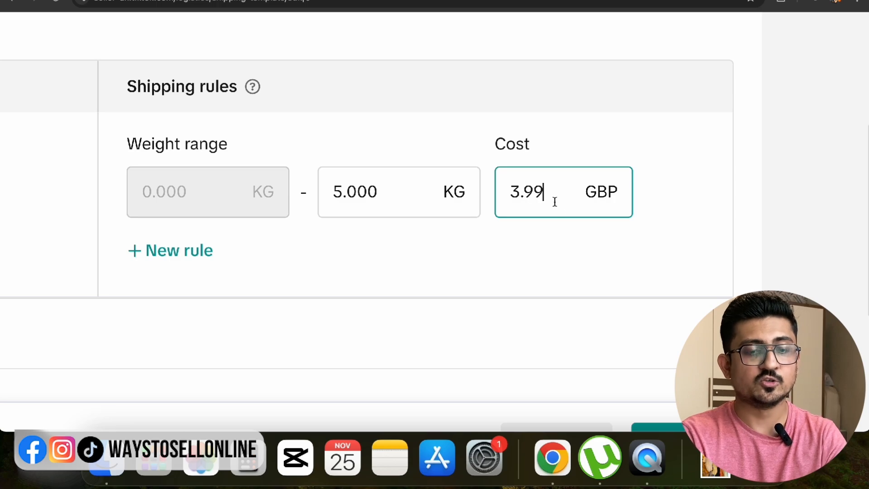
left_click(612, 227)
left_click(508, 208)
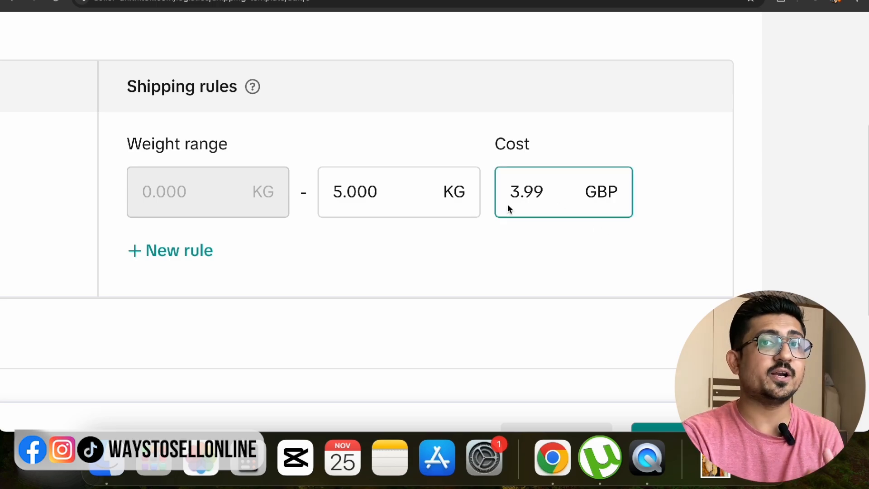
left_click(487, 203)
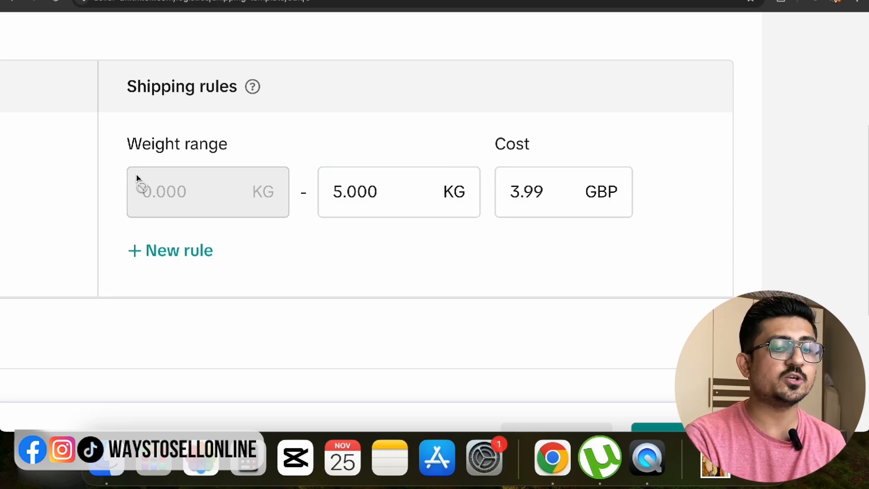
left_click(598, 199)
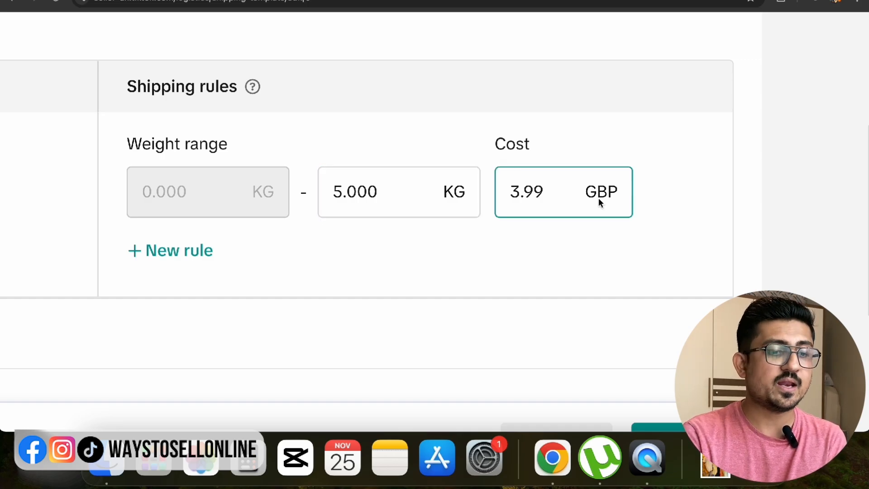
- Add a second GB shipping rule for the 5 to 10 kg weight range with a cost of 5.99 GBP
left_click(179, 252)
scroll(181, 245, "down", 3)
left_click(194, 208)
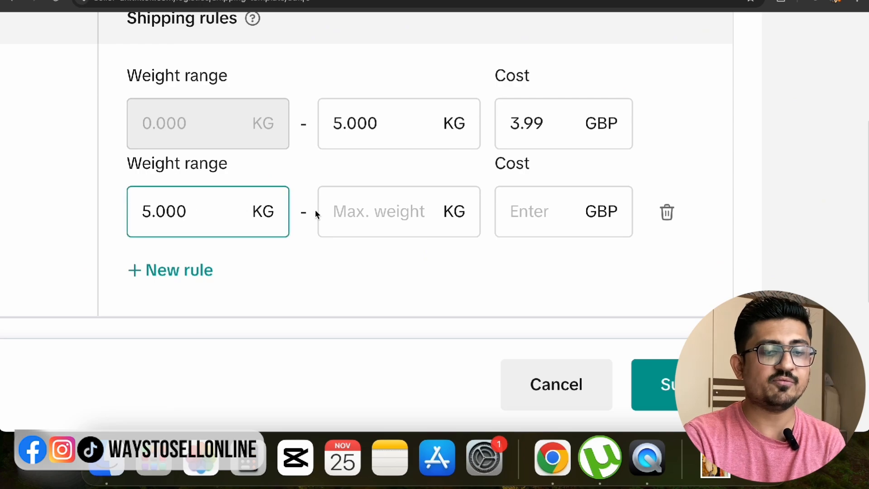
left_click(372, 213)
type("10")
left_click(575, 218)
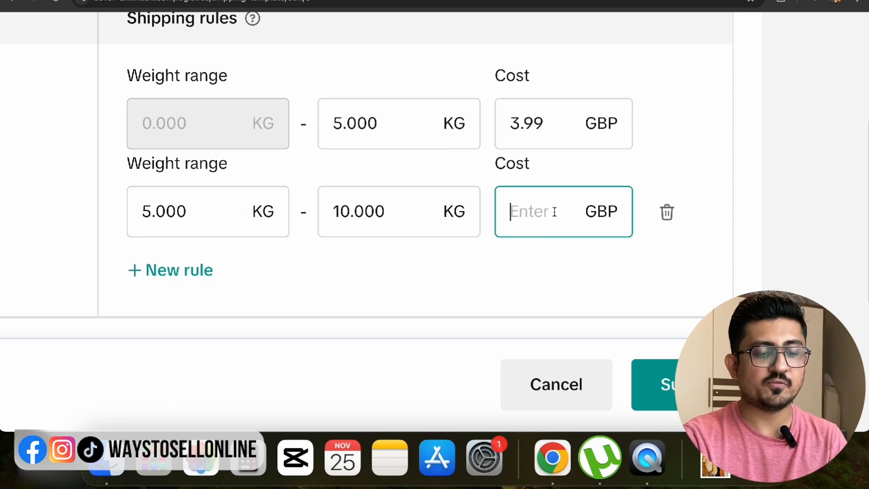
type("5.99")
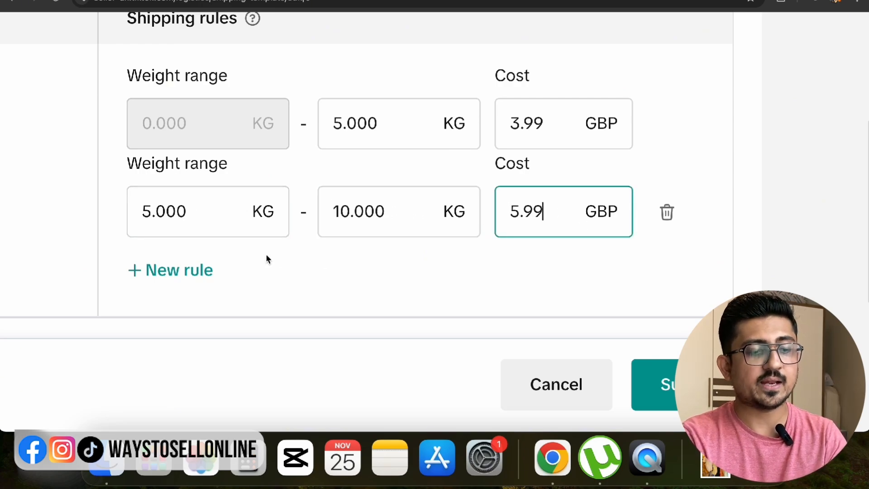
- Add a third GB shipping rule for the 10 to 20 kg weight range with a cost of 7.99 GBP
left_click(194, 270)
left_click(355, 302)
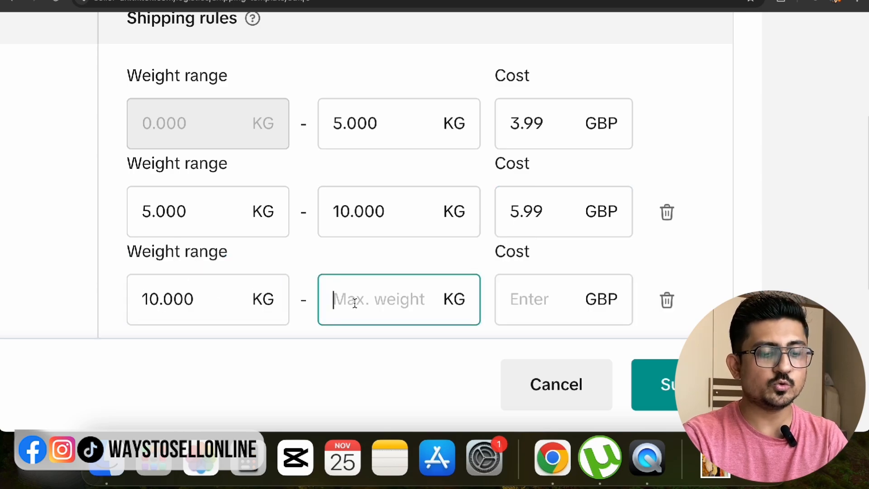
type("20")
left_click(545, 302)
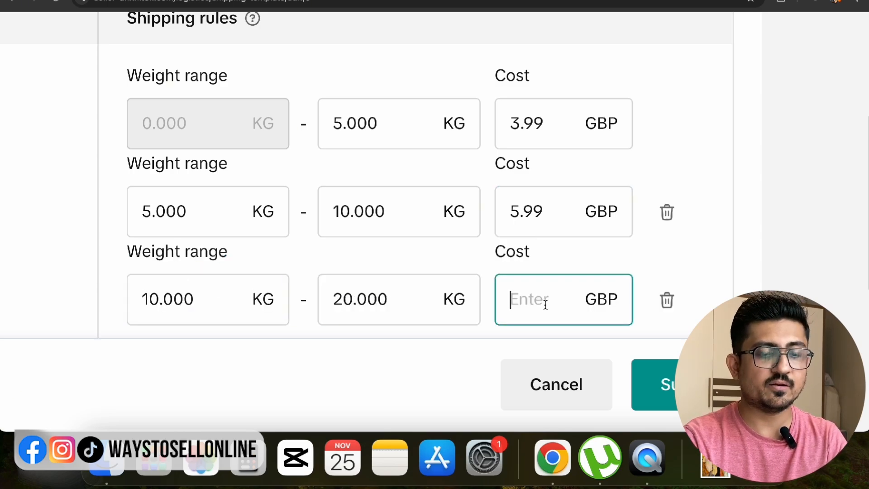
type("7.99")
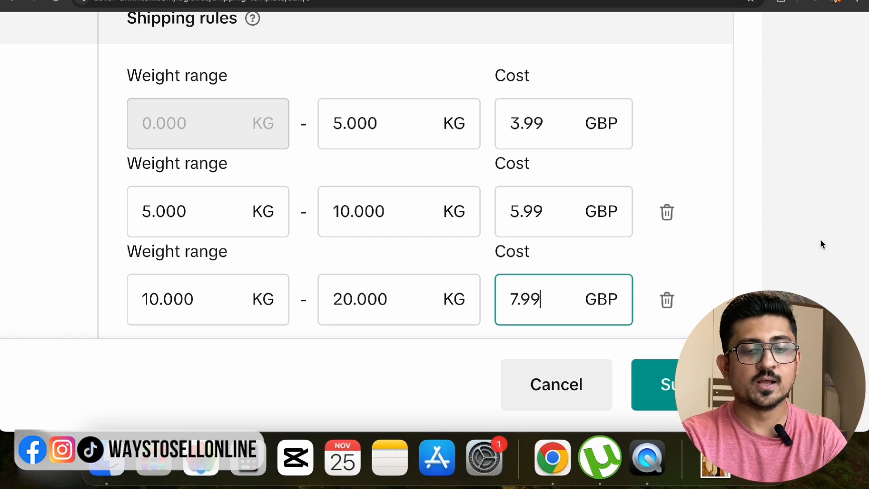
left_click(722, 249)
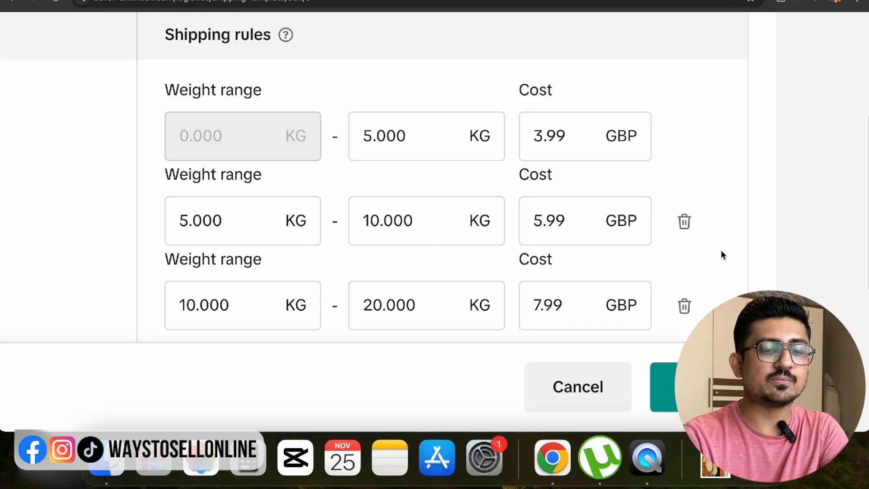
- Review the weight ranges and costs of the three shipping rules in the GB region
key("super+minus")
key("super+minus")
key("super+minus")
scroll(721, 255, "down", 3)
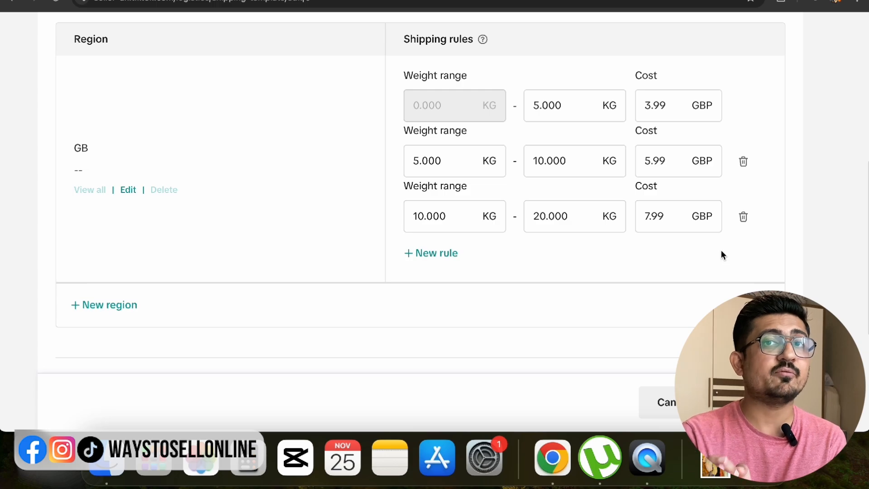
left_click(673, 107)
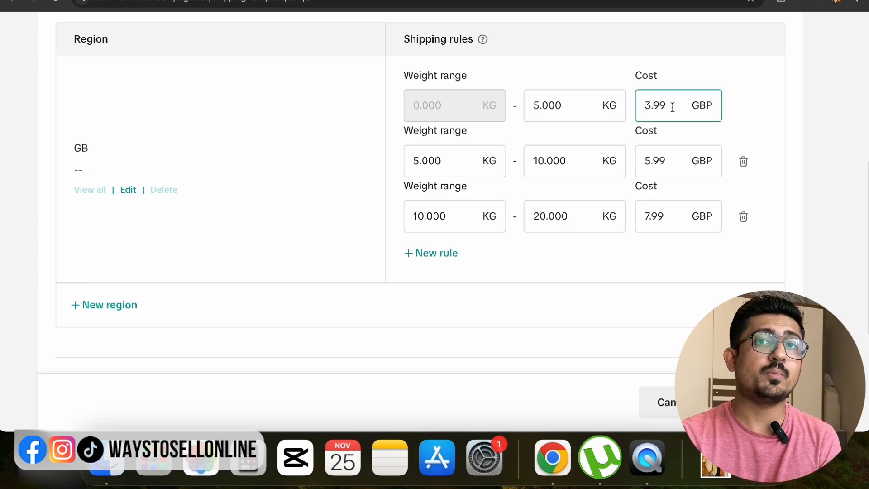
left_click(614, 161)
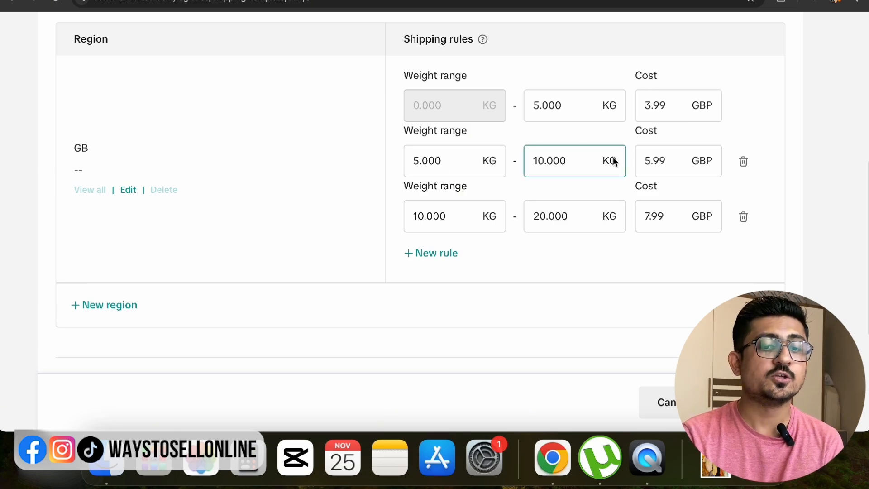
left_click(680, 148)
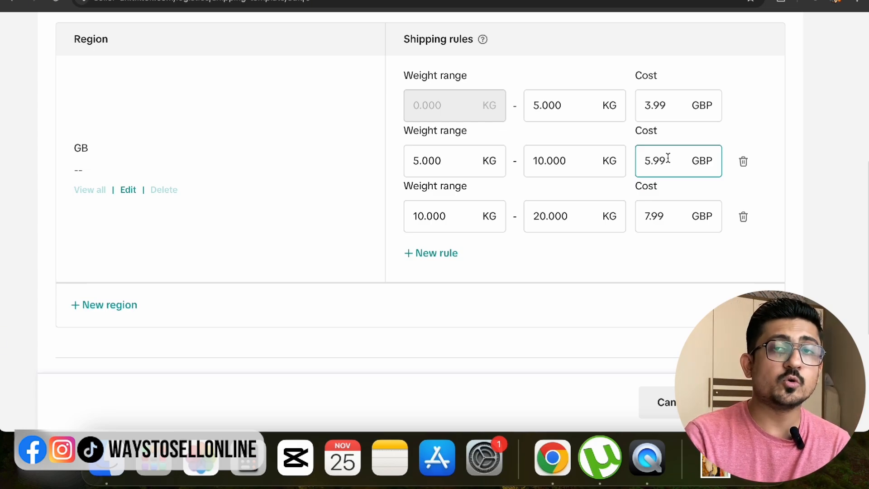
left_click(37, 284)
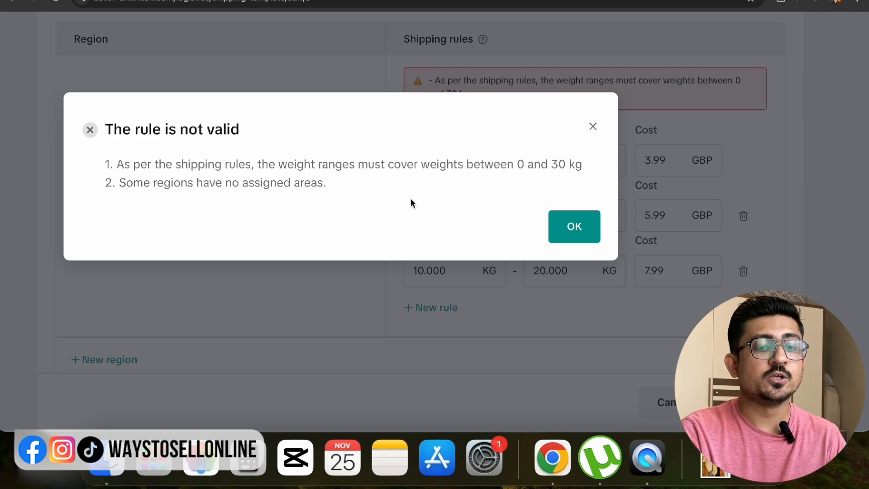
- Dismiss the validation dialog and add a fourth GB shipping rule for 20 to 30 kg with a cost of 9.99 GBP
left_click(569, 227)
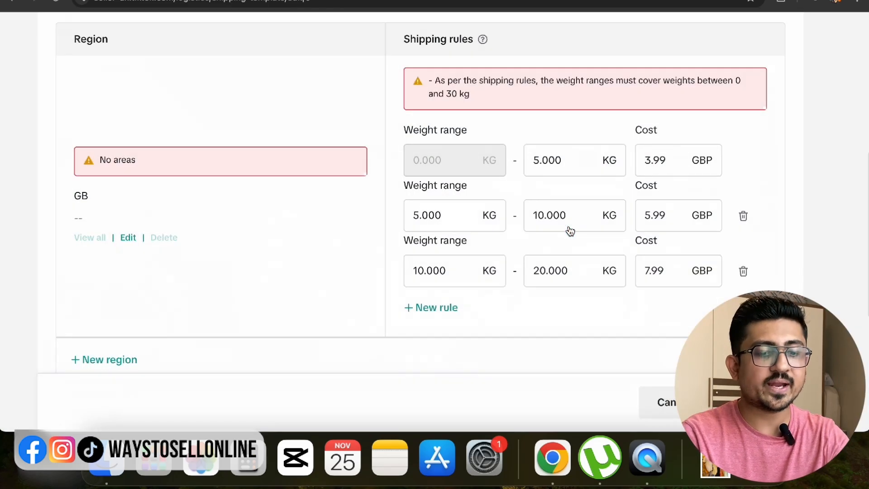
left_click(437, 309)
left_click(534, 326)
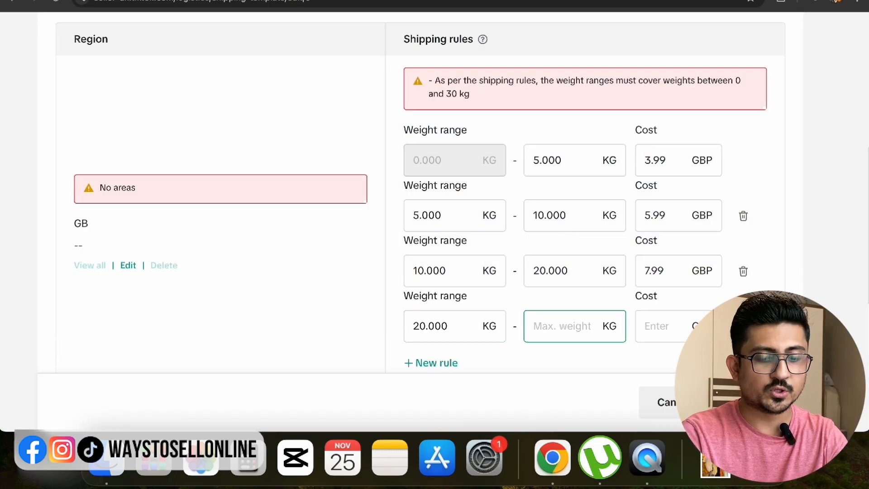
type("30")
left_click(670, 270)
type("9")
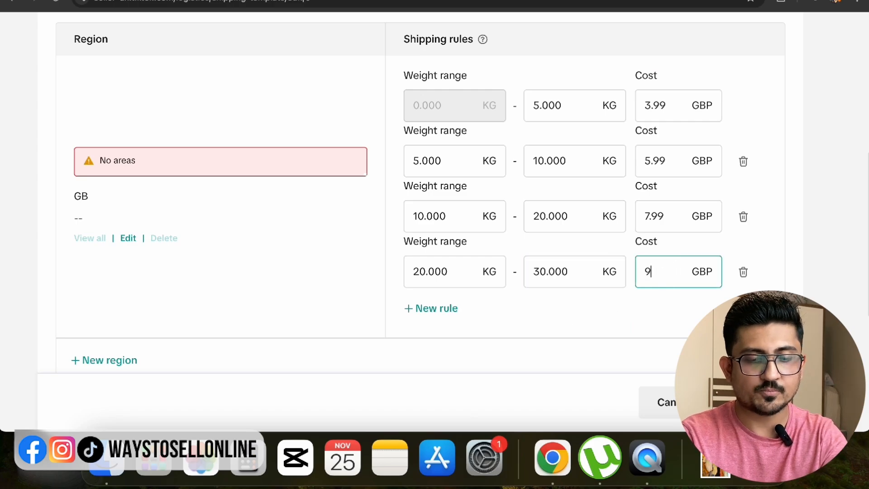
type(".99")
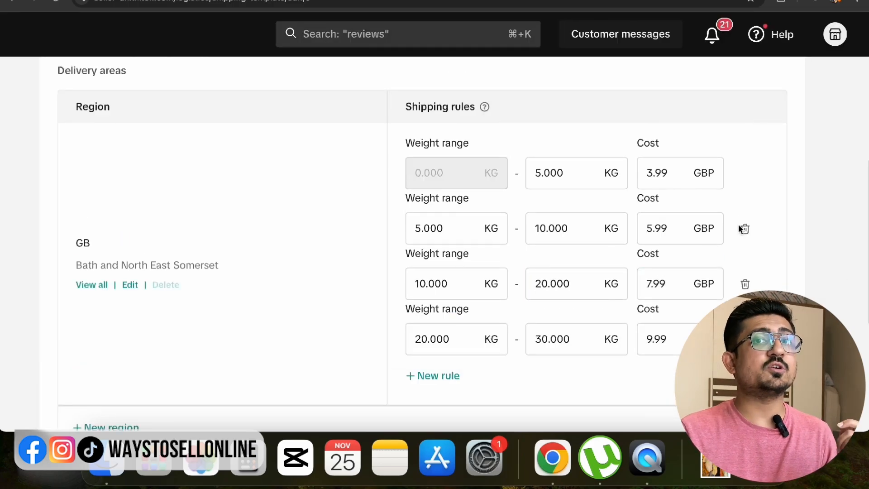